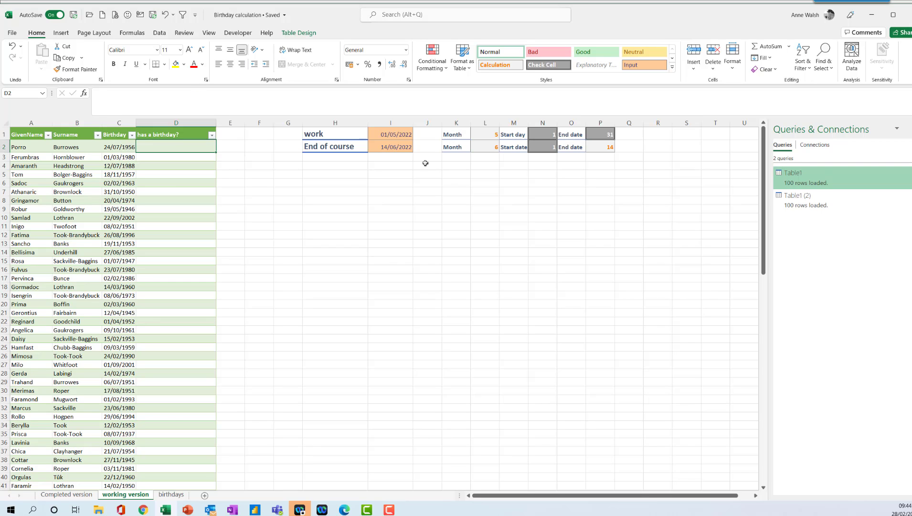
Step: Insert an IFS function into D2 from the Logical functions list
left_click(134, 35)
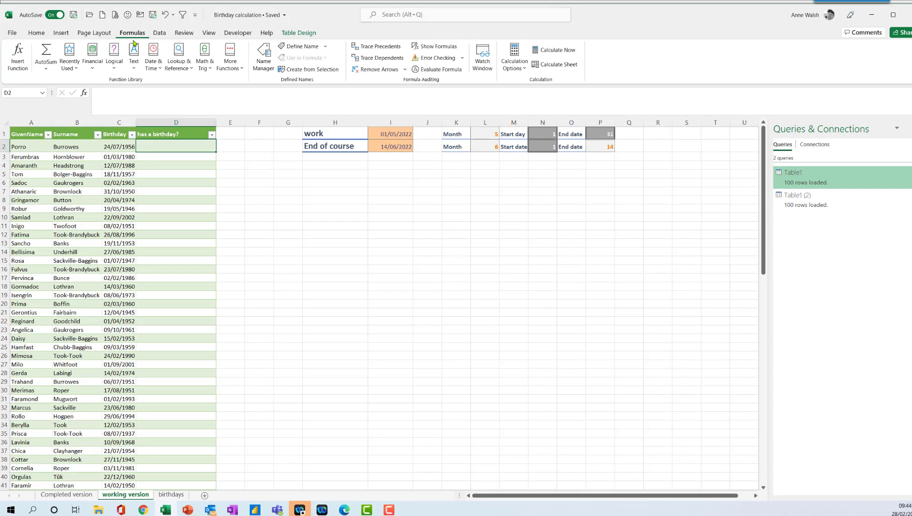
left_click(115, 69)
left_click(127, 168)
left_click_drag(609, 188, 497, 225)
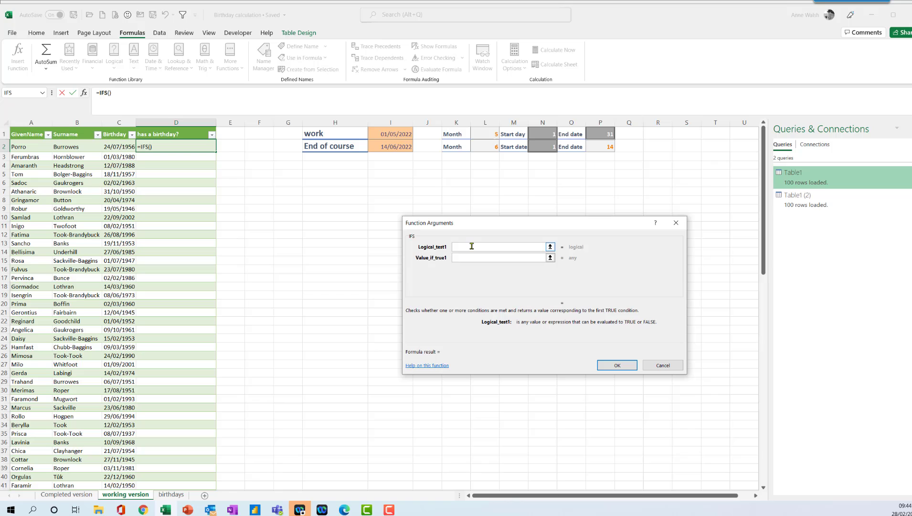
Step: Nest an AND function as the first IFS condition via More Functions
left_click(43, 93)
left_click(26, 196)
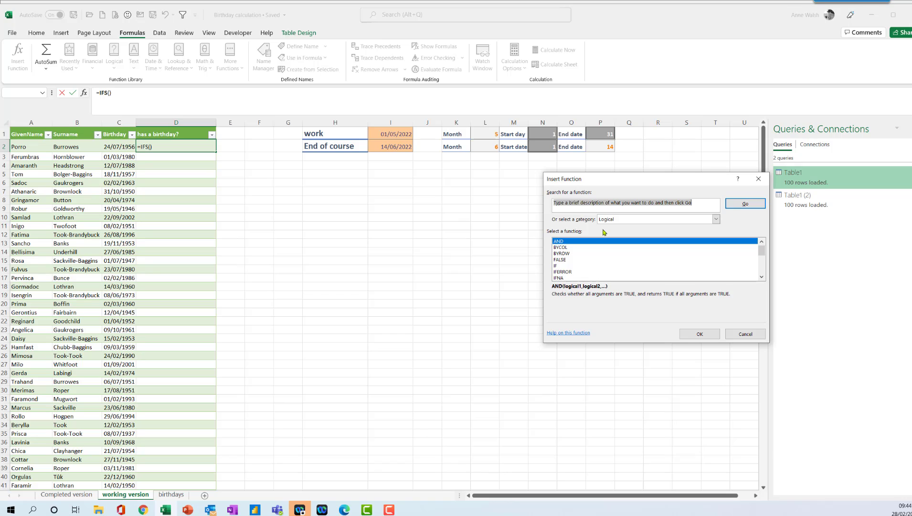
left_click(590, 244)
left_click(699, 335)
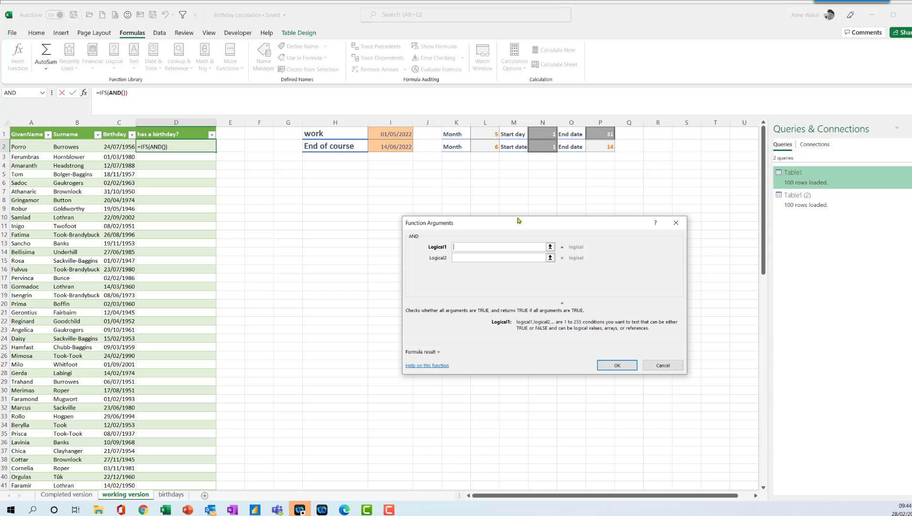
type("month(")
left_click(109, 148)
type(")=")
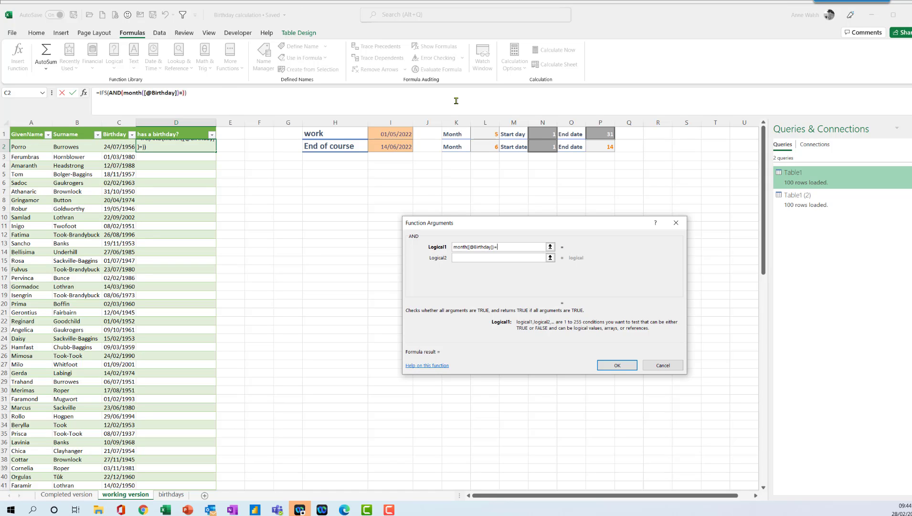
left_click(494, 135)
key("F4")
left_click(480, 258)
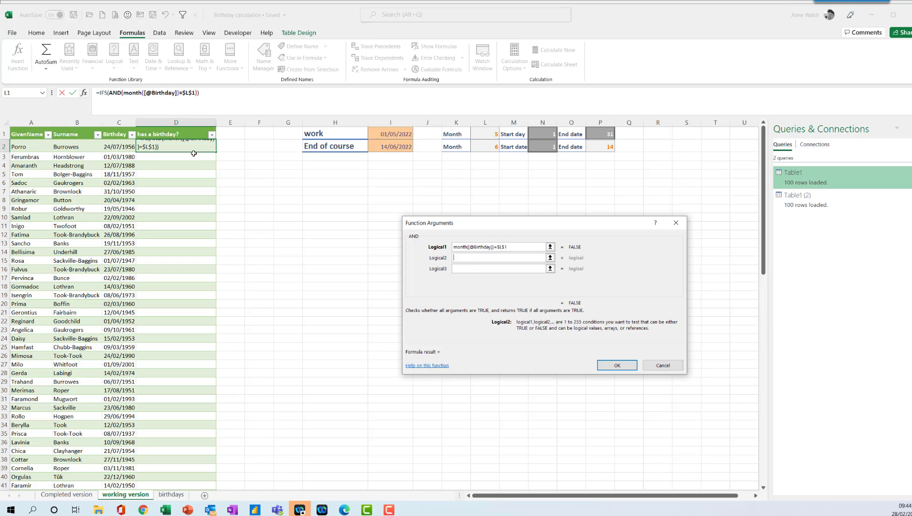
type("day(")
left_click(113, 147)
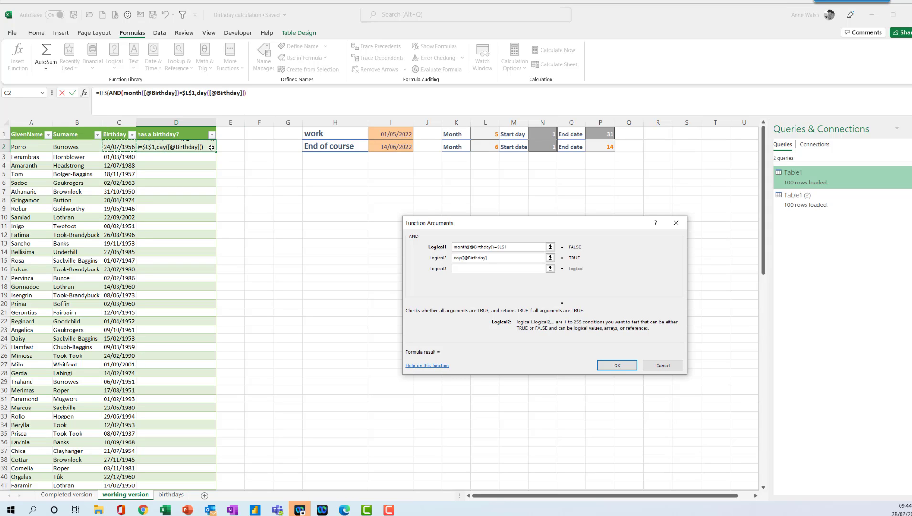
type(")>=")
left_click(545, 134)
key("F4")
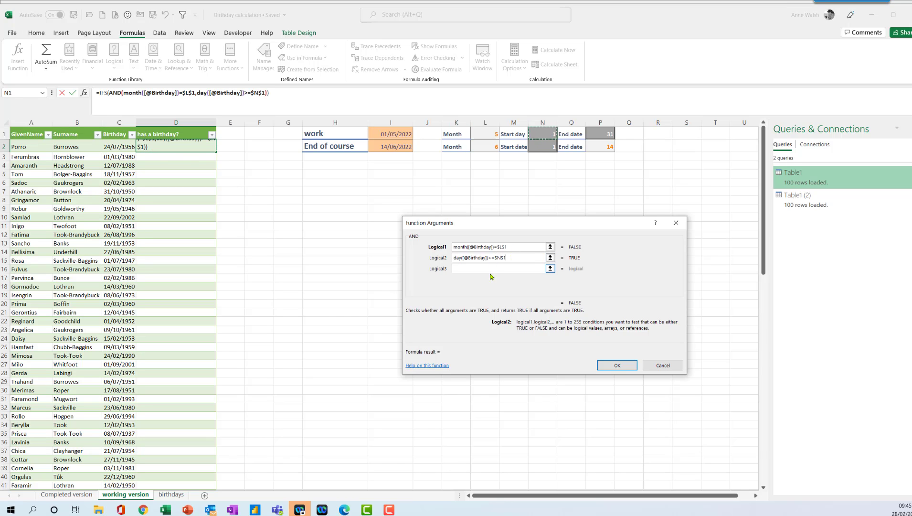
left_click(490, 268)
type("day(")
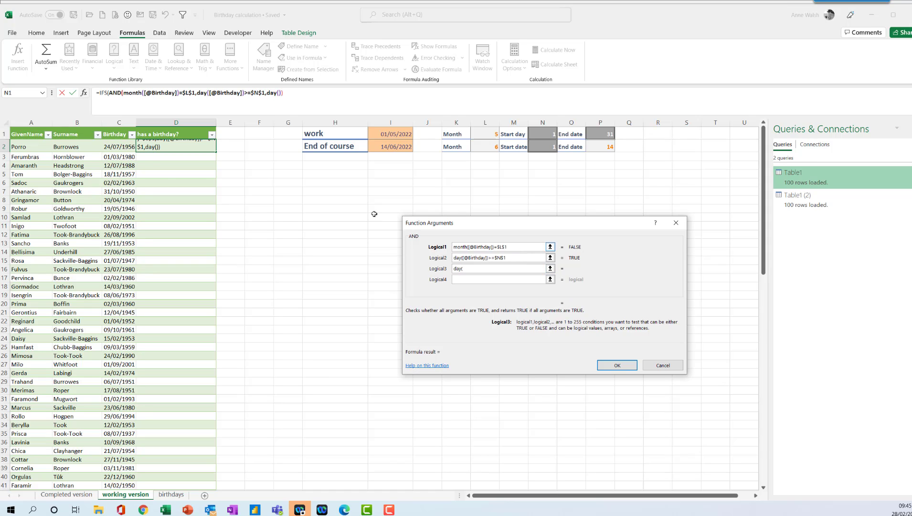
left_click(124, 148)
type(")<=")
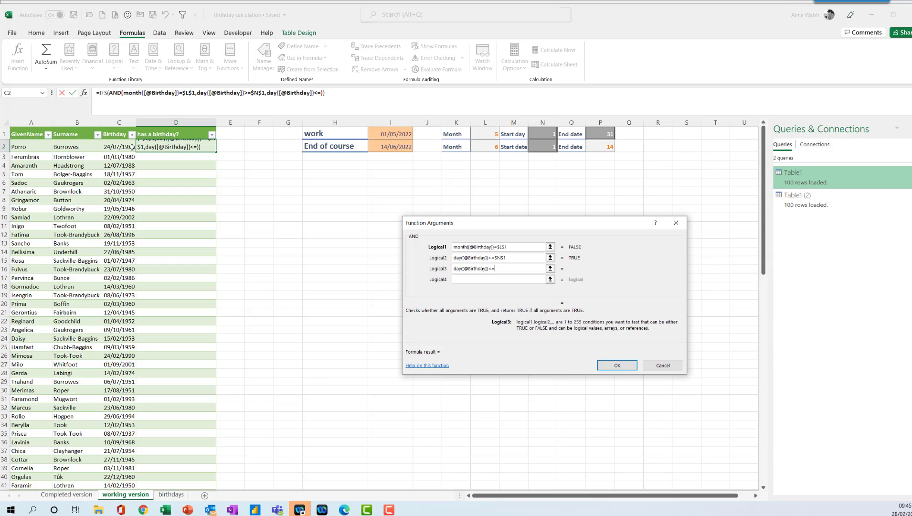
left_click(606, 134)
key("F4")
left_click(395, 92)
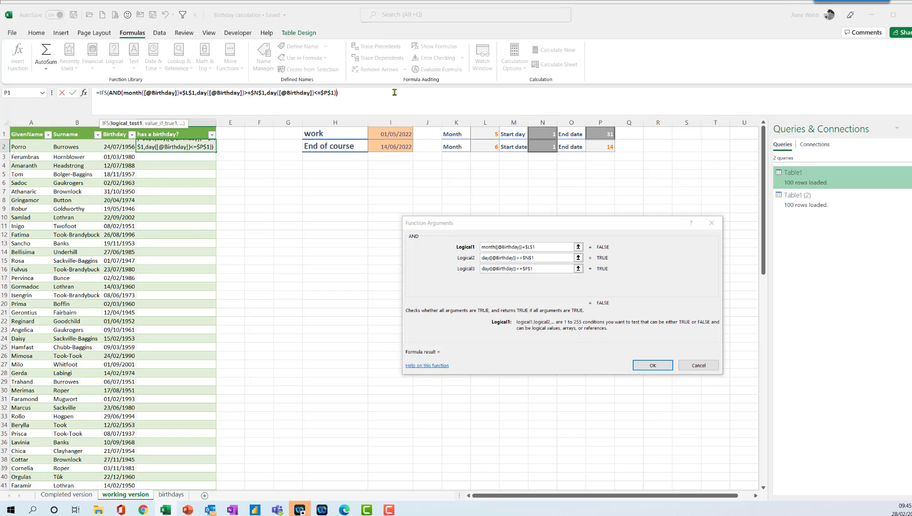
Step: Set the first IFS result to "Has birthday"
type(",")
left_click(500, 258)
type("\"Ha")
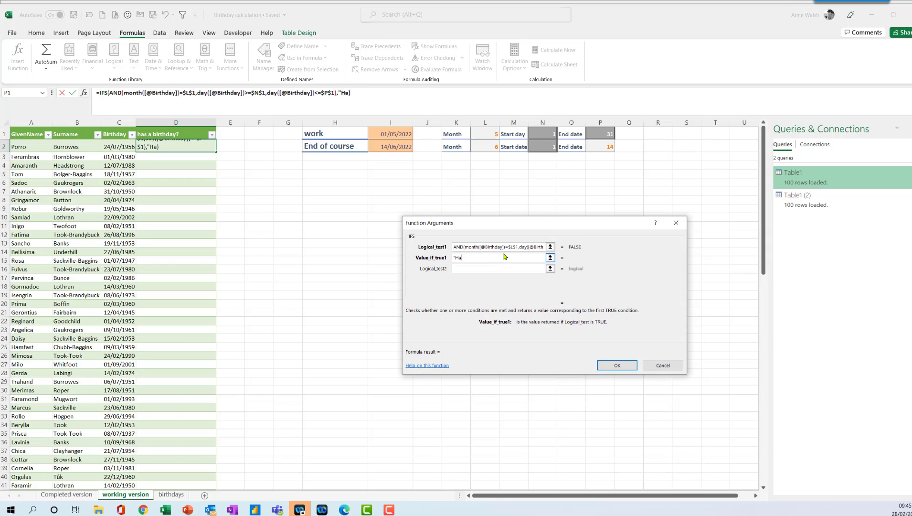
type("s birthday\"")
Step: Copy the first AND test into the second IFS condition
left_click(480, 269)
left_click_drag(454, 247, 556, 250)
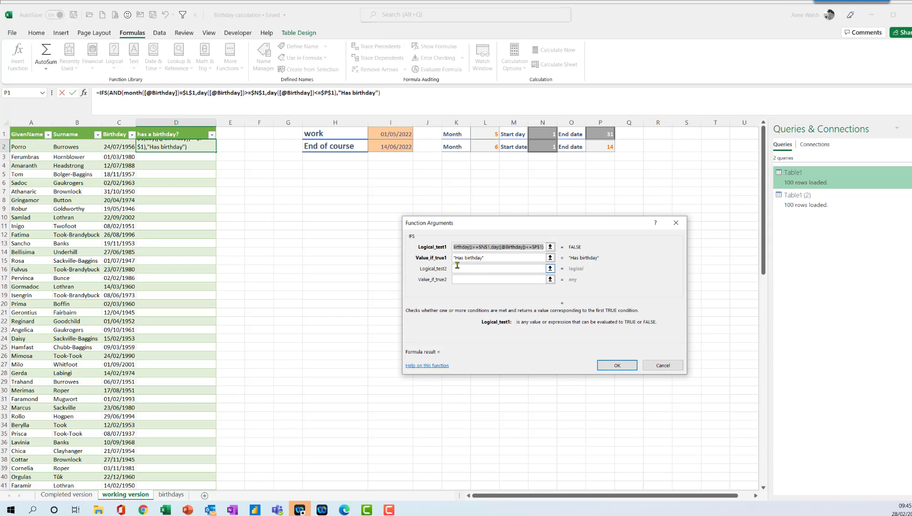
left_click(479, 268)
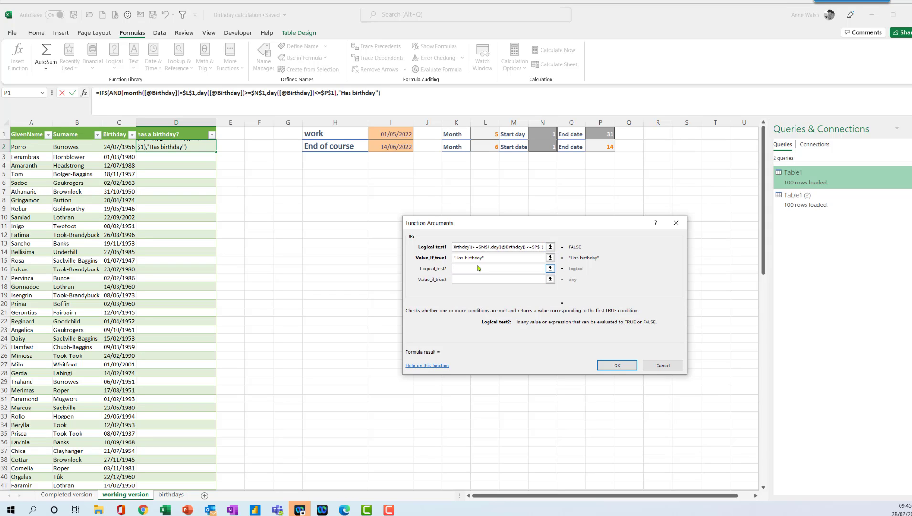
key("ctrl+v")
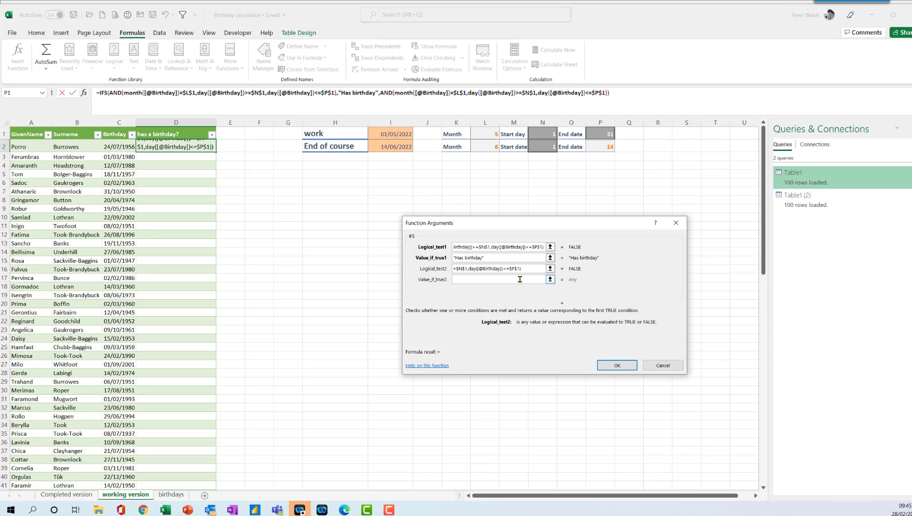
Step: Change the copied test's references from $L$1, $N$1, $P$1 to $L$2, $N$2, $P$2
key("Left")
key("Left")
key("Left")
key("Left")
key("Left")
key("Left")
key("Left")
key("Left")
key("Left")
key("Left")
key("Left")
key("Left")
key("Left")
key("Left")
key("Left")
key("Left")
key("Left")
key("Right")
key("Right")
key("Right")
key("Right")
key("Right")
key("Right")
key("Right")
key("Right")
key("Right")
key("Right")
key("Right")
key("Right")
key("Right")
key("Right")
key("BackSpace")
type("2")
key("Right")
key("Right")
key("Right")
key("Right")
key("Right")
key("Right")
key("Right")
key("Right")
key("Right")
key("Right")
key("Right")
key("Right")
key("Right")
key("Right")
key("Right")
key("Right")
key("BackSpace")
type("2")
key("Right")
key("Right")
key("Right")
key("Right")
key("BackSpace")
type("2")
Step: Set the second IFS result to "Has birthday" and confirm the formula
left_click(504, 278)
type("\"Has birthday\"")
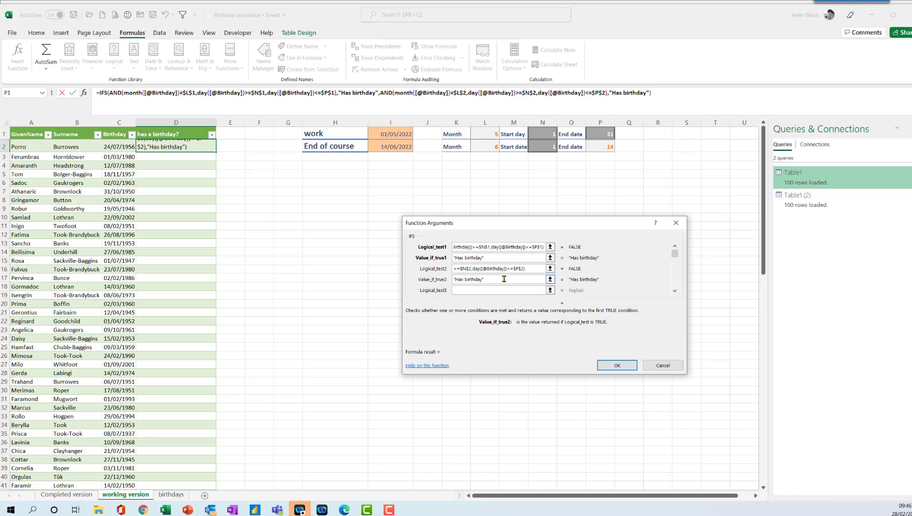
left_click(621, 364)
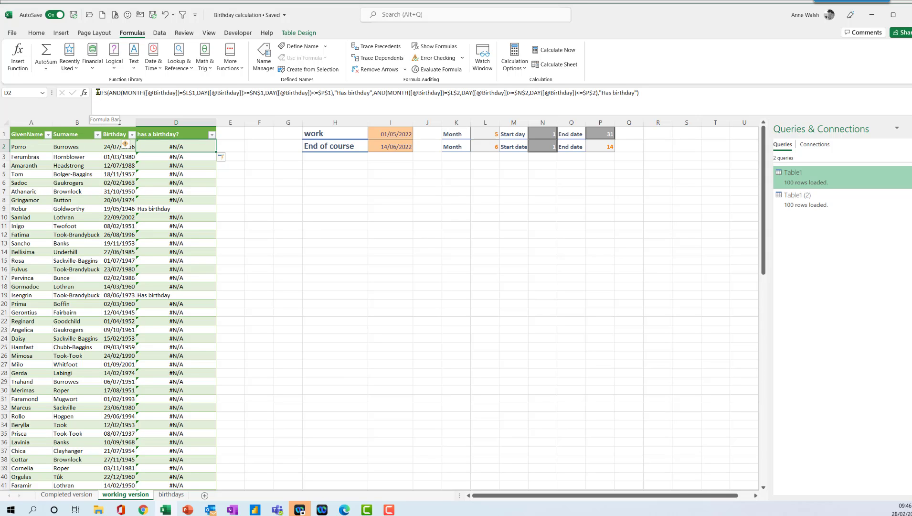
Step: Wrap the D2 IFS formula in IFERROR with "No birthday" as the fallback
left_click(98, 92)
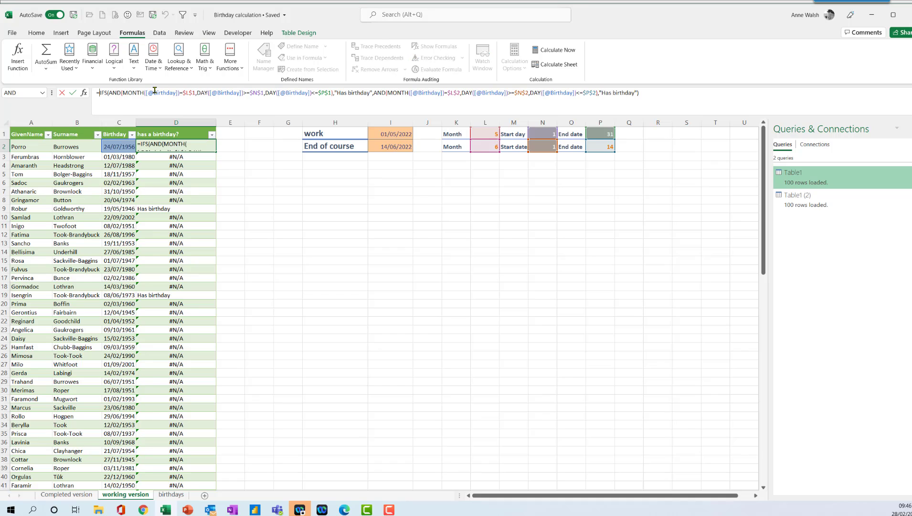
type("if")
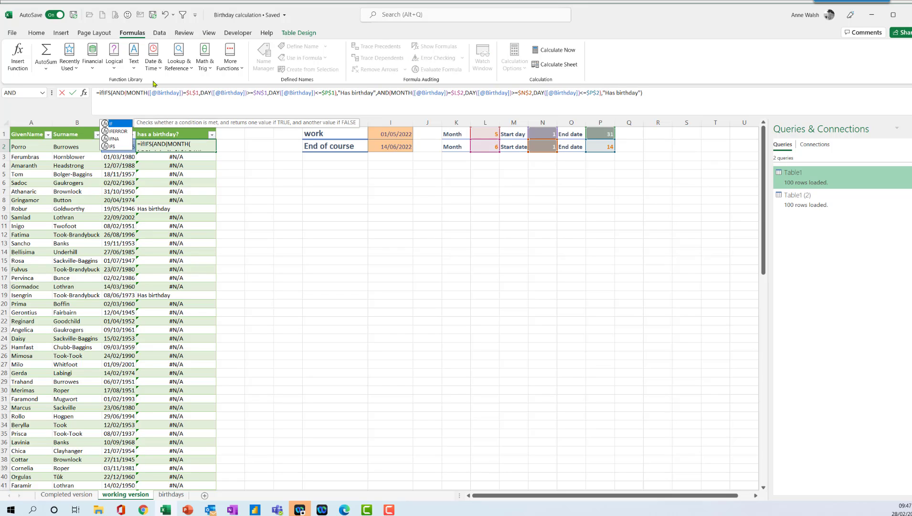
double_click(119, 131)
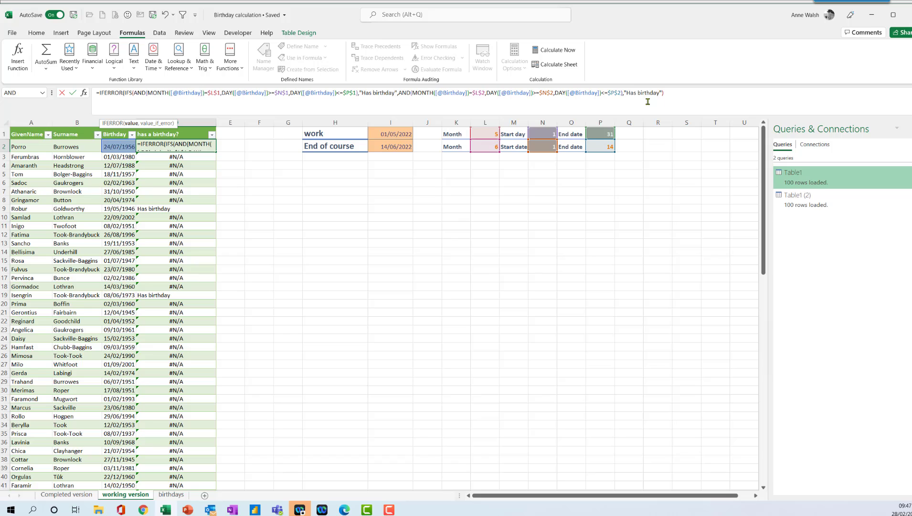
left_click(664, 93)
type(", \"No birthday")
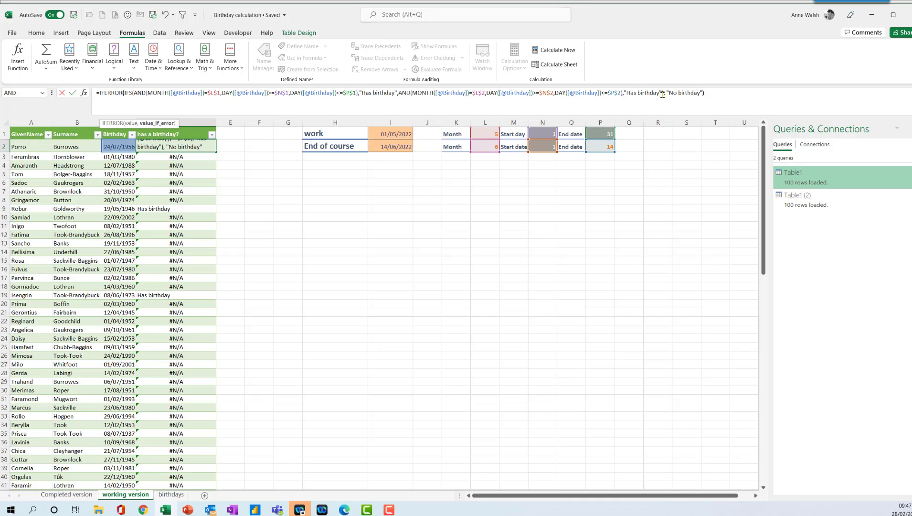
type(")")
key("Return")
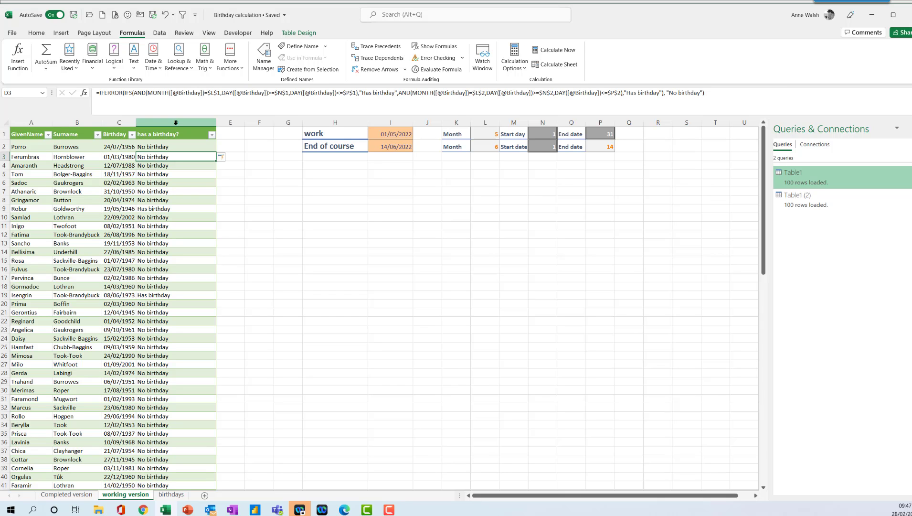
Step: Select column D, start and cancel a 'No Birthday' rule, and glance at Completed version
left_click(175, 122)
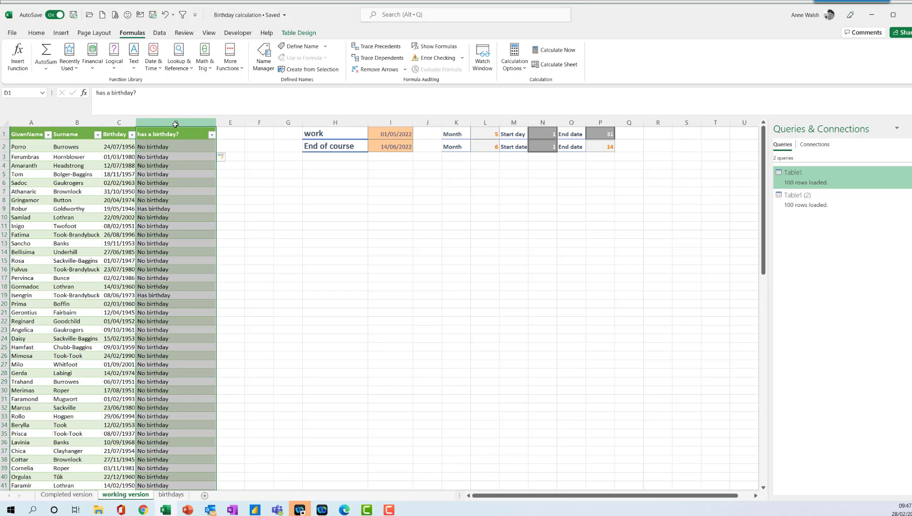
left_click(37, 33)
left_click(438, 68)
mouse_move(451, 90)
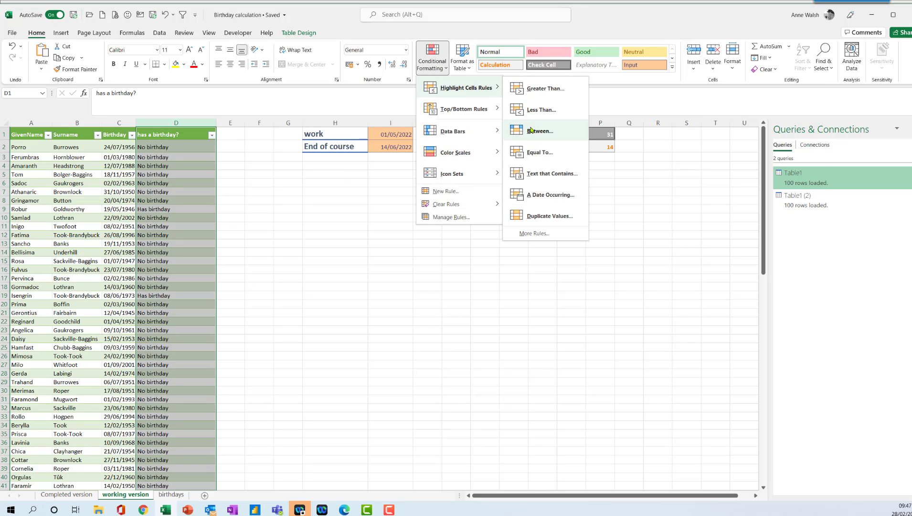
left_click(541, 153)
type("No Birthday")
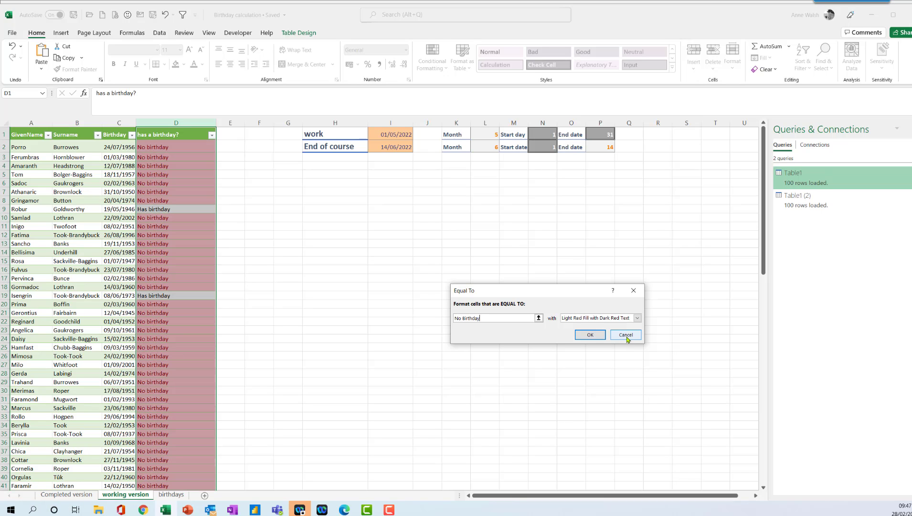
left_click(626, 336)
left_click(75, 495)
left_click(132, 495)
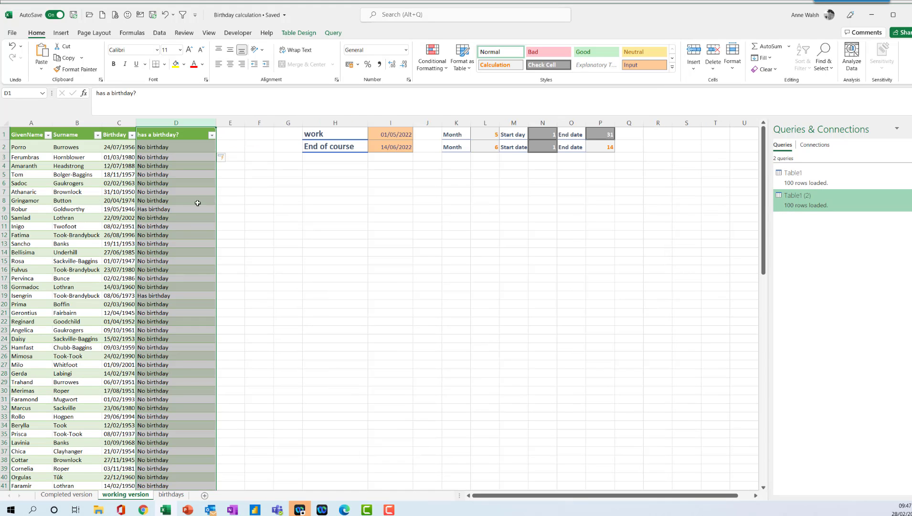
Step: Add an Equal To rule giving 'No birthday' cells Yellow Fill with Dark Yellow Text
left_click(432, 57)
mouse_move(447, 90)
left_click(539, 151)
type("No birthday")
left_click(637, 317)
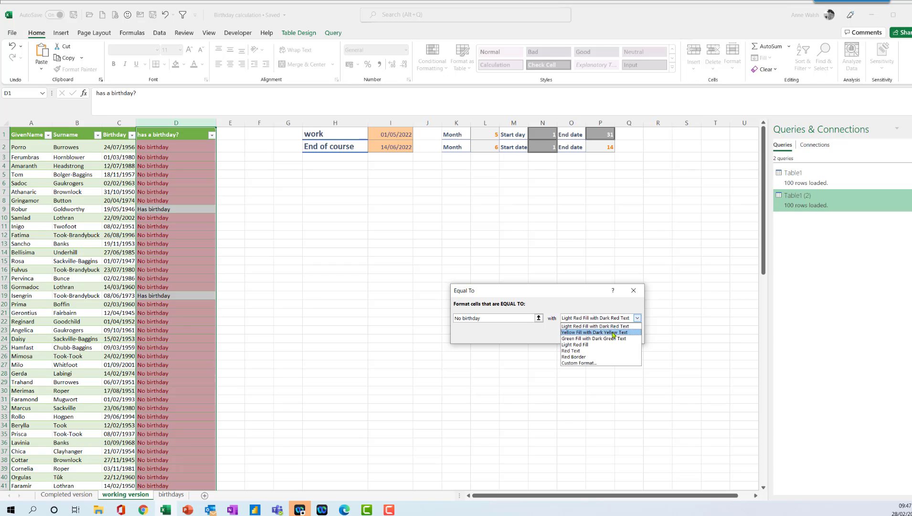
left_click(595, 332)
left_click(589, 336)
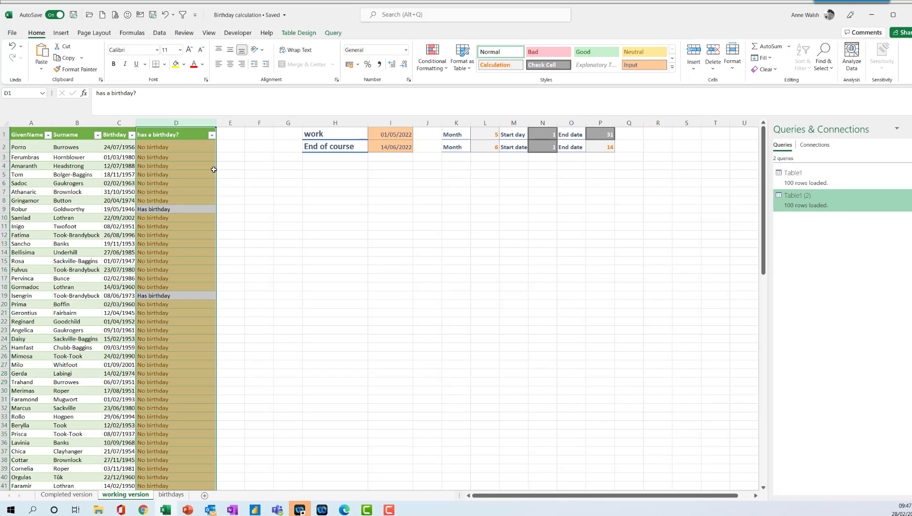
Step: Highlight 'Has Birthday' cells with Green Fill with Dark Green Text, then view Completed version
left_click(441, 66)
mouse_move(449, 88)
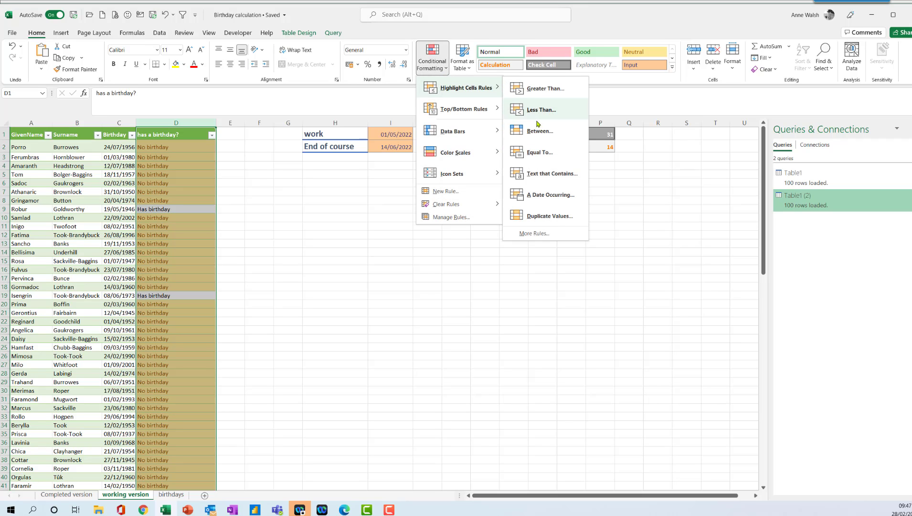
left_click(545, 152)
type("Has Birthday")
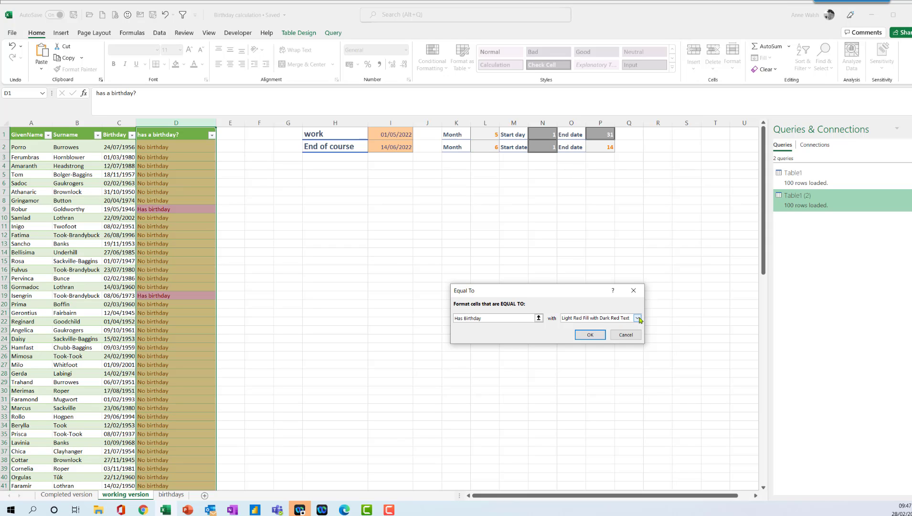
left_click(638, 318)
left_click(592, 330)
left_click(590, 334)
left_click(179, 261)
left_click(67, 494)
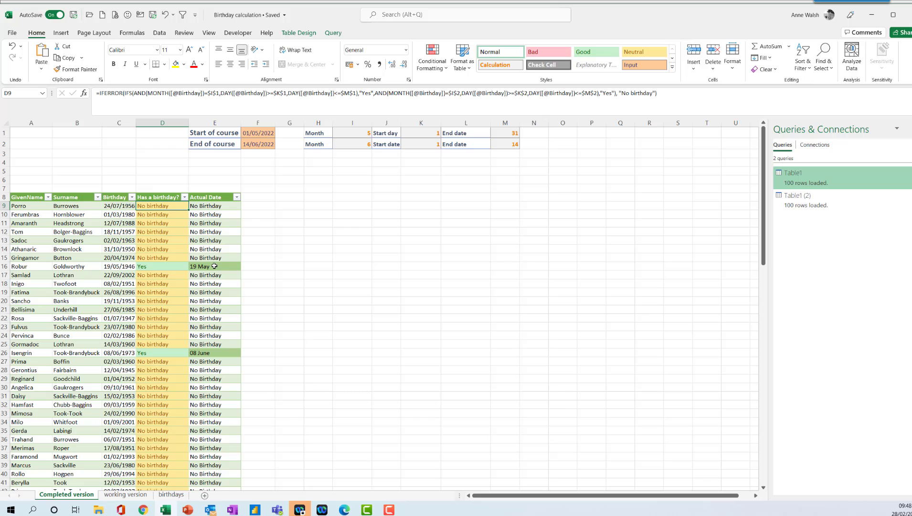
Step: Switch back to the working version sheet tab to view the colour-coded birthday column
left_click(136, 496)
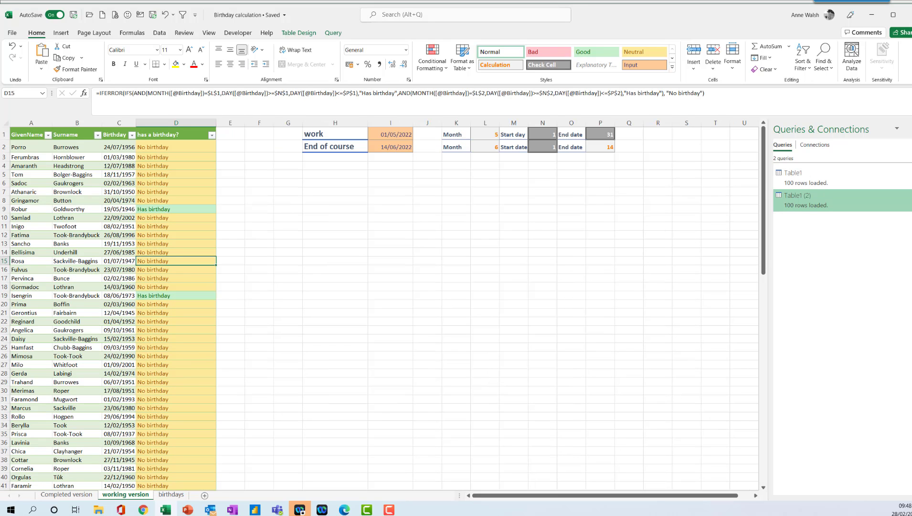